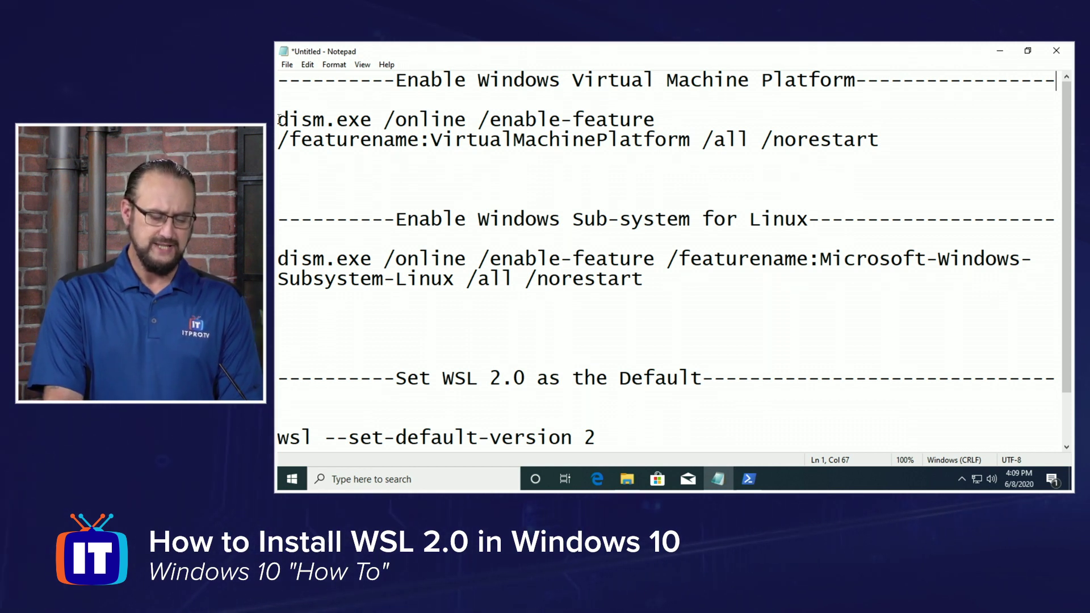
Step: Run the DISM command enabling VirtualMachinePlatform in the administrator PowerShell console
left_click_drag(278, 120, 911, 162)
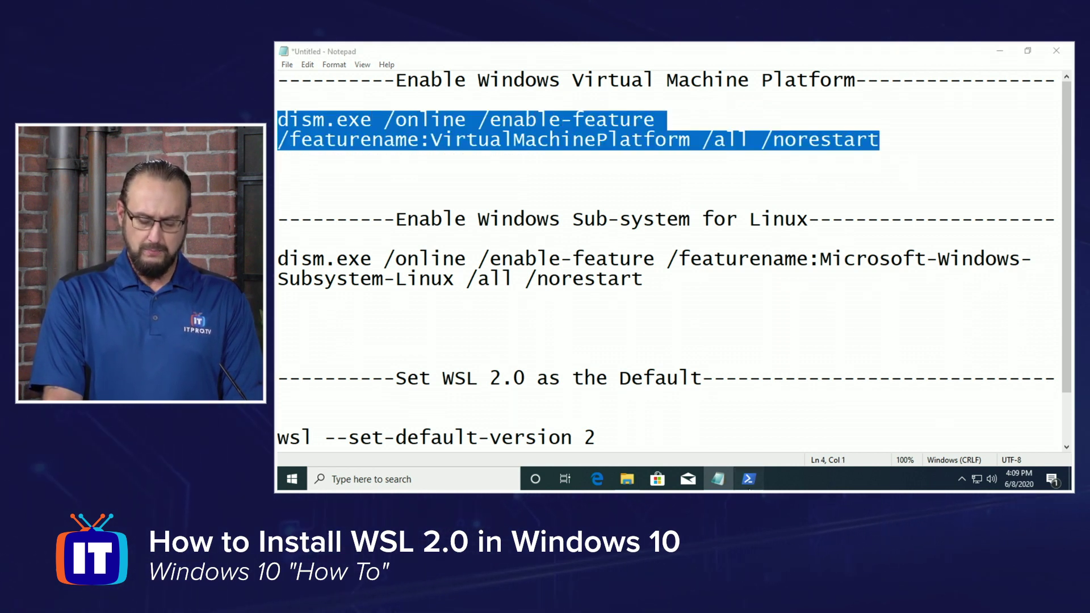
left_click(748, 479)
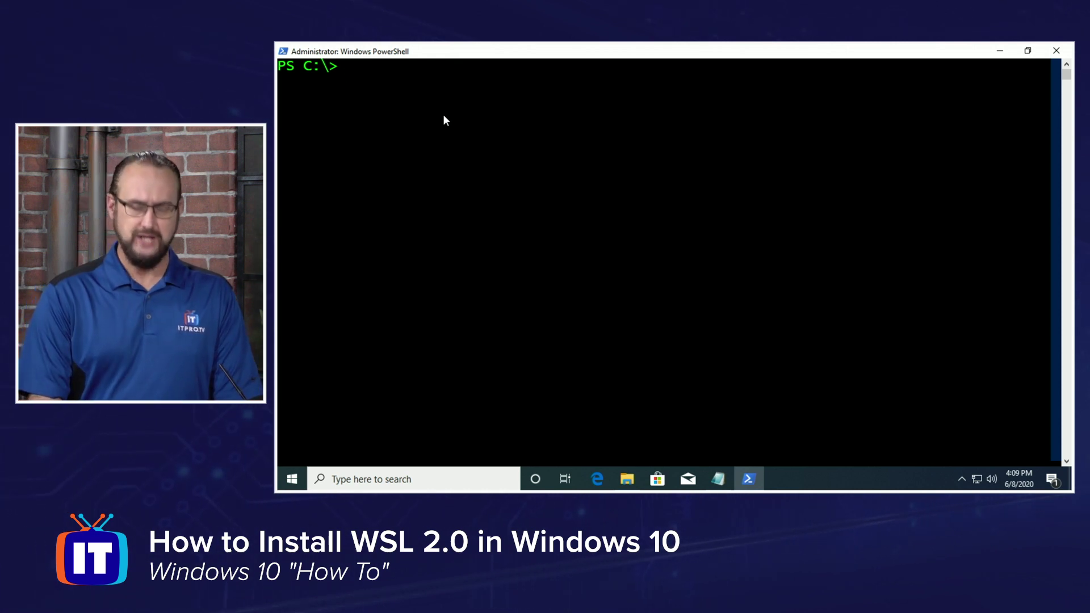
type("dism.exe /online /enable-feature /featurename:VirtualMachinePlatform /all /norestart")
key("Return")
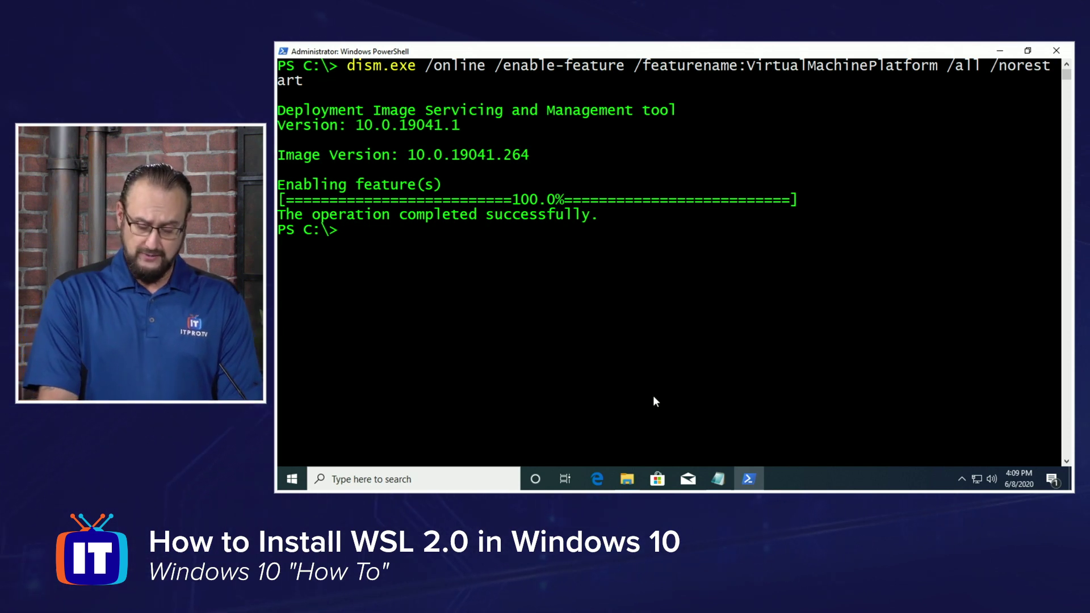
Step: Select the Microsoft-Windows-Subsystem-Linux DISM command in the Notepad notes
key("alt+Tab")
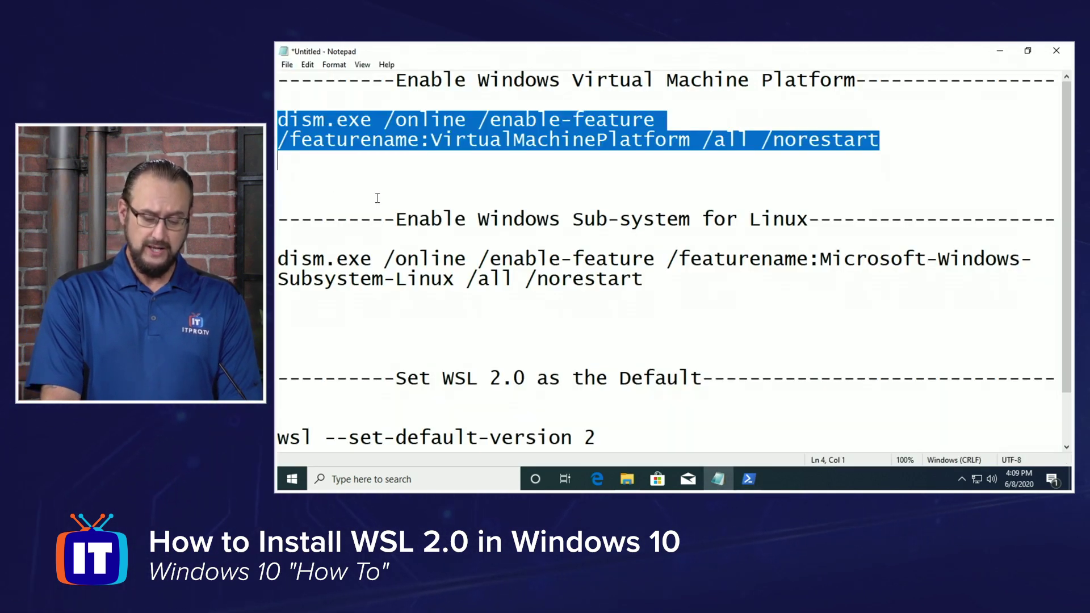
left_click_drag(396, 219, 750, 242)
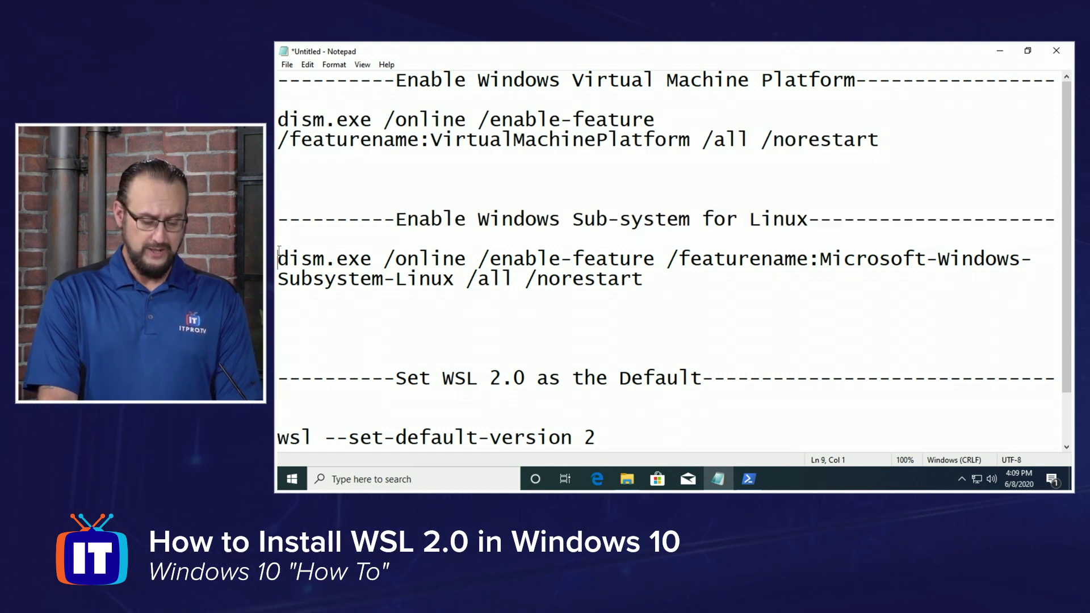
left_click_drag(278, 258, 624, 290)
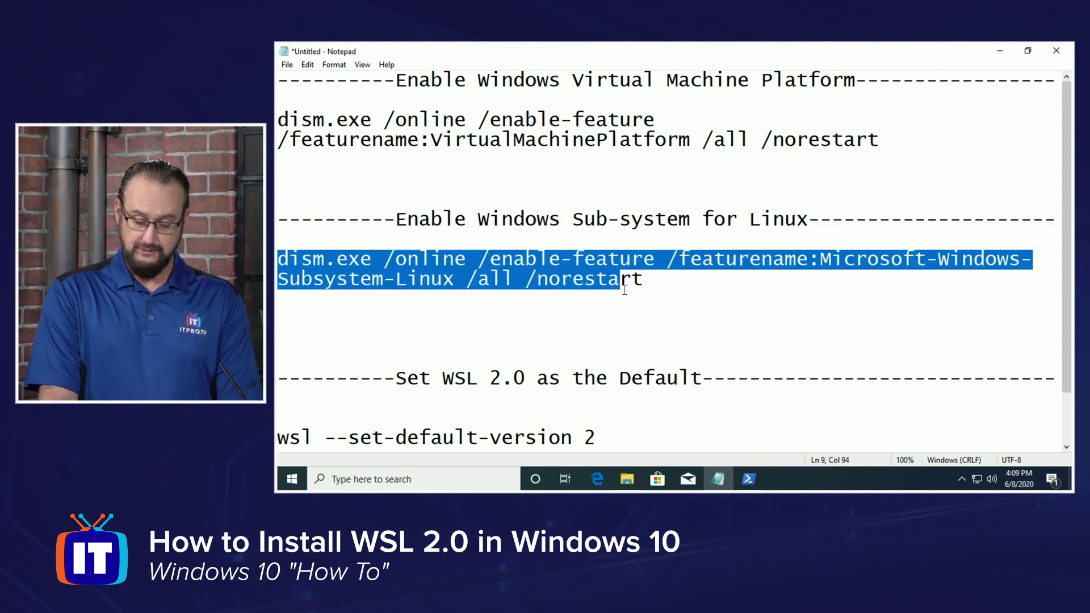
double_click(632, 285)
left_click(633, 280)
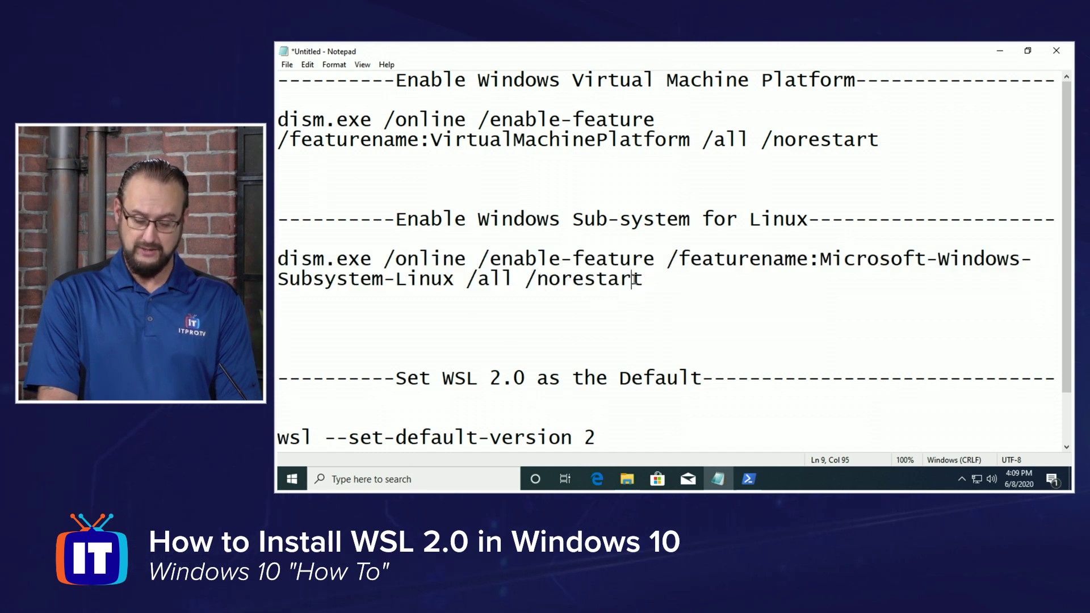
left_click_drag(647, 281, 279, 255)
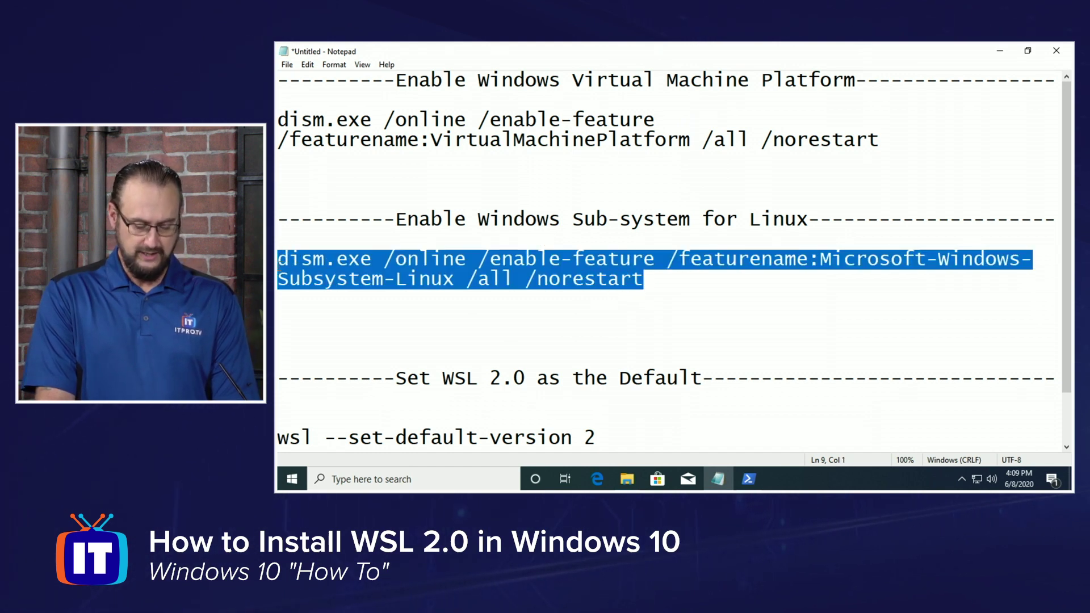
left_click(748, 478)
left_click(542, 247)
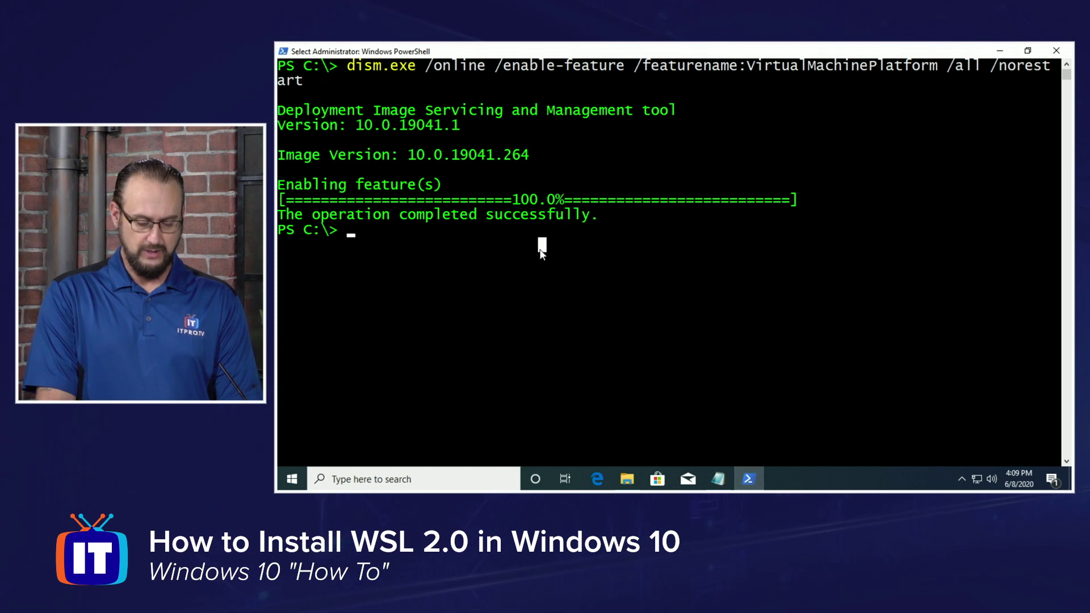
key("Escape")
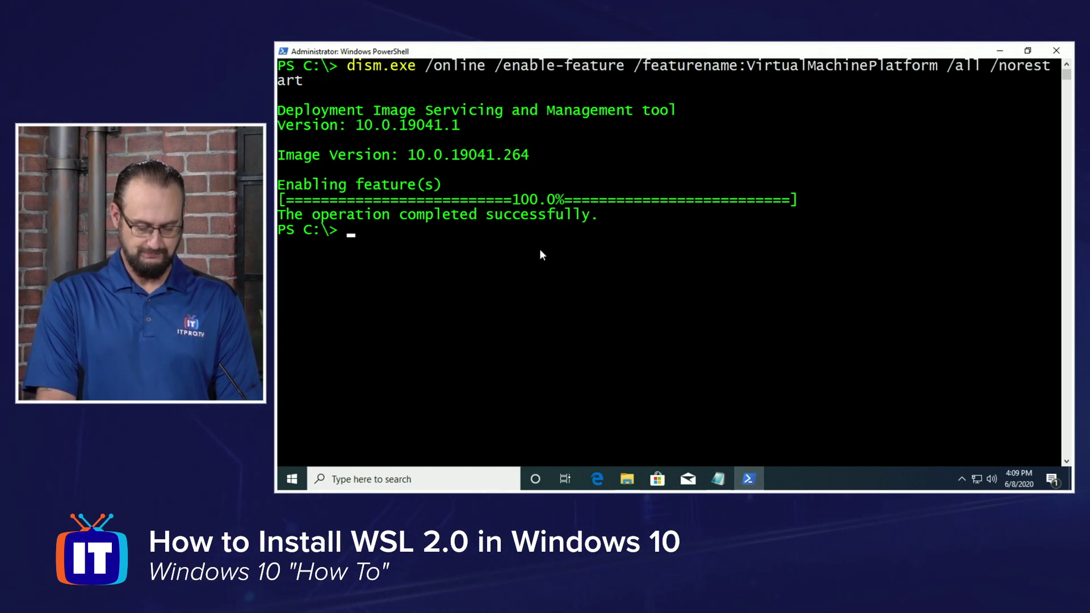
Step: Copy the Subsystem-Linux DISM command, paste it into PowerShell and run it
left_click(720, 479)
right_click(166, 331)
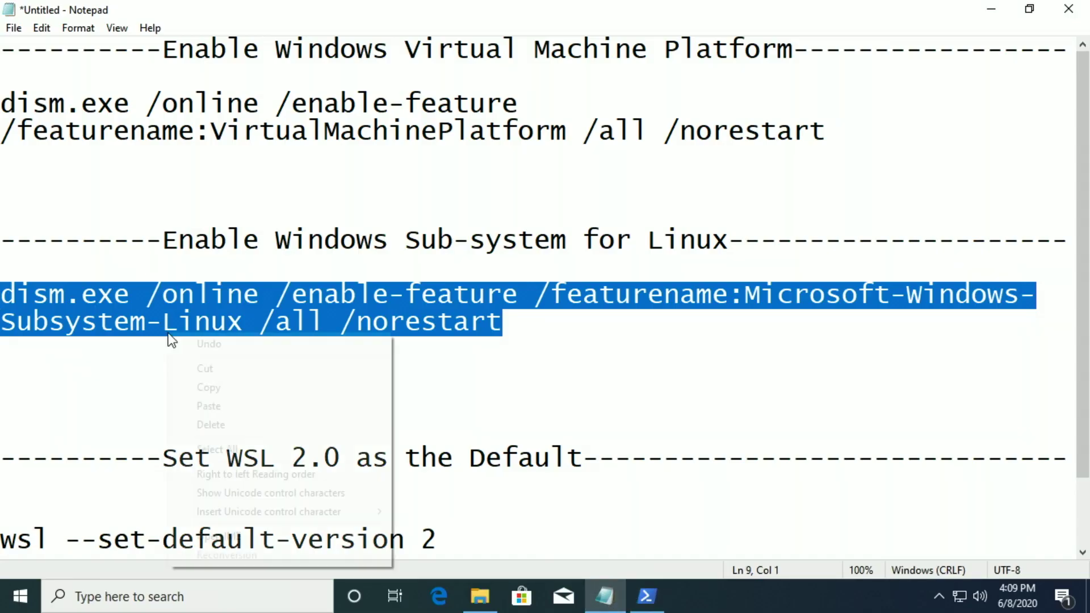
left_click(213, 385)
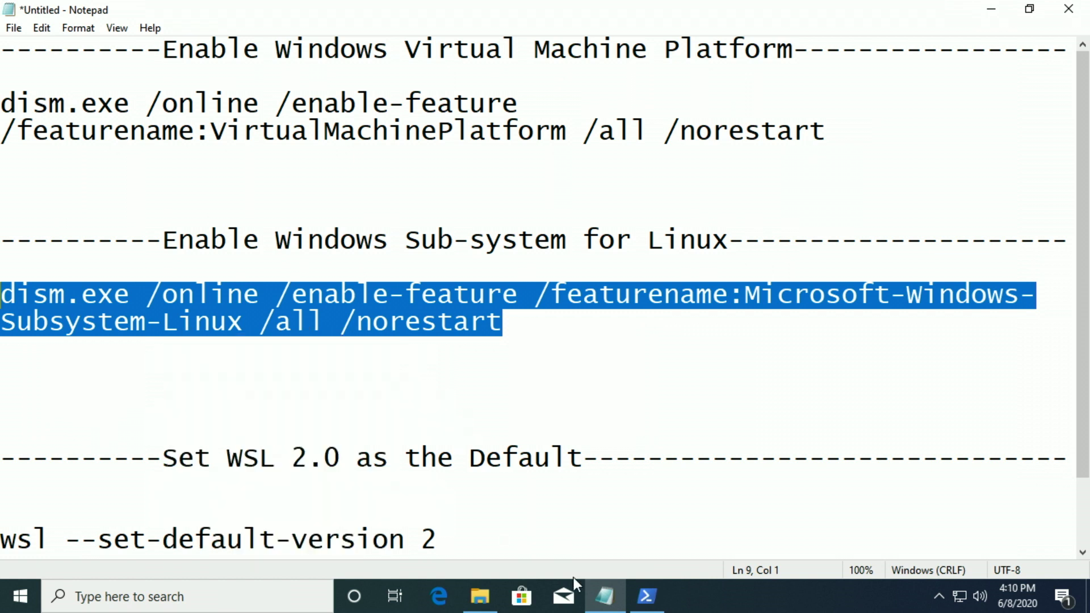
left_click(647, 597)
right_click(306, 294)
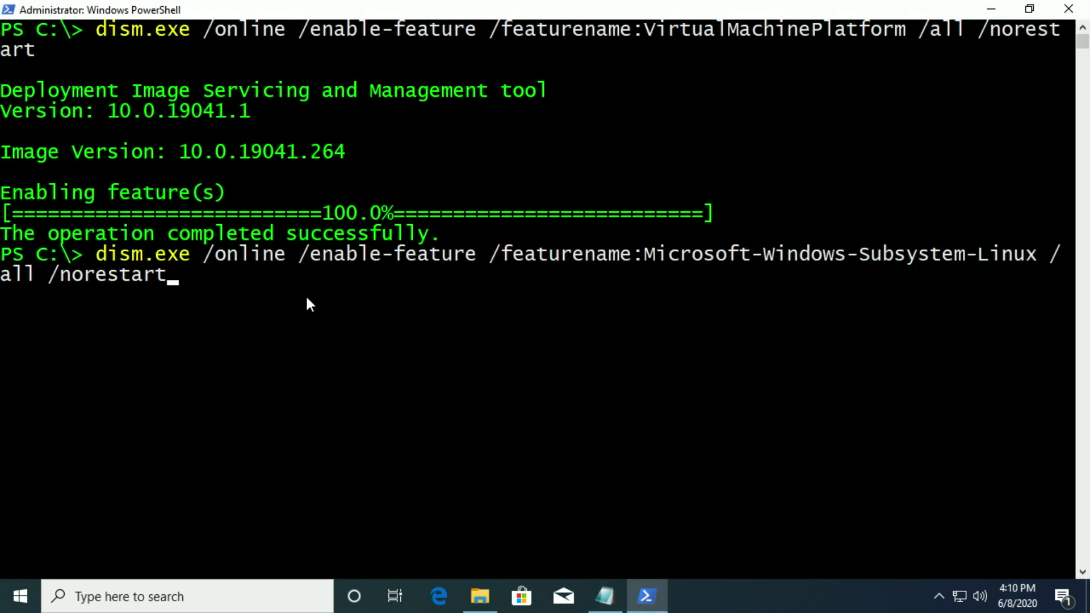
key("Return")
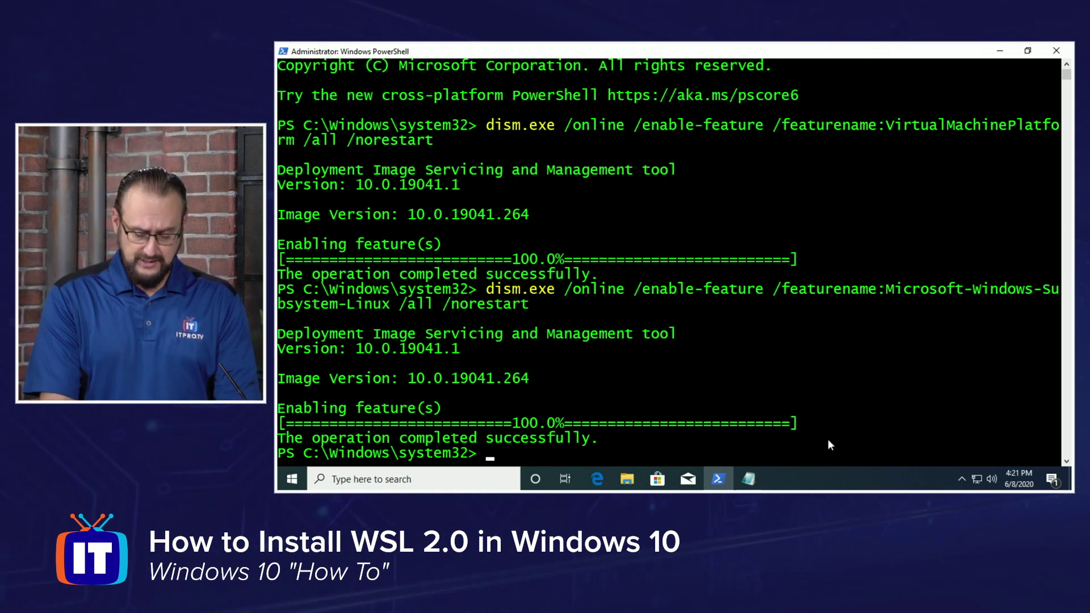
Step: Select the 'wsl --set-default-version 2' command in the Notepad notes
left_click(750, 482)
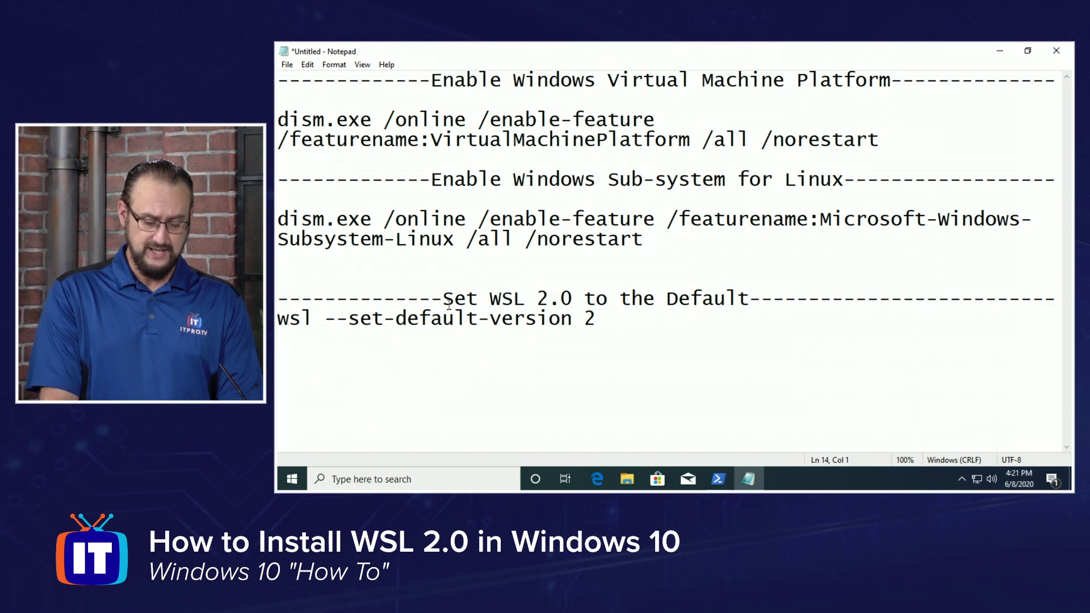
left_click_drag(444, 300, 578, 302)
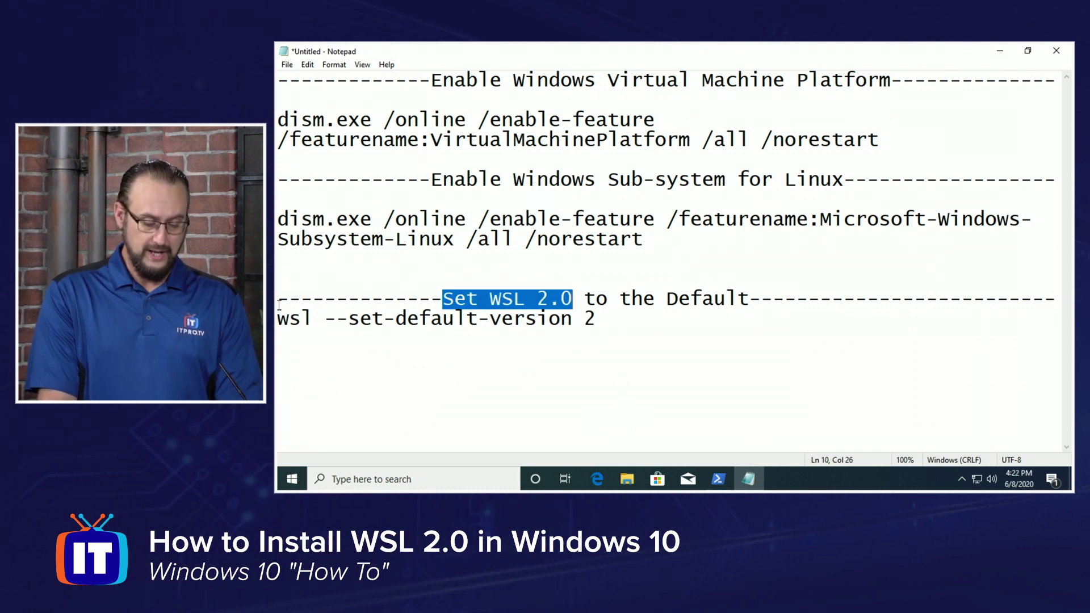
left_click_drag(277, 319, 619, 330)
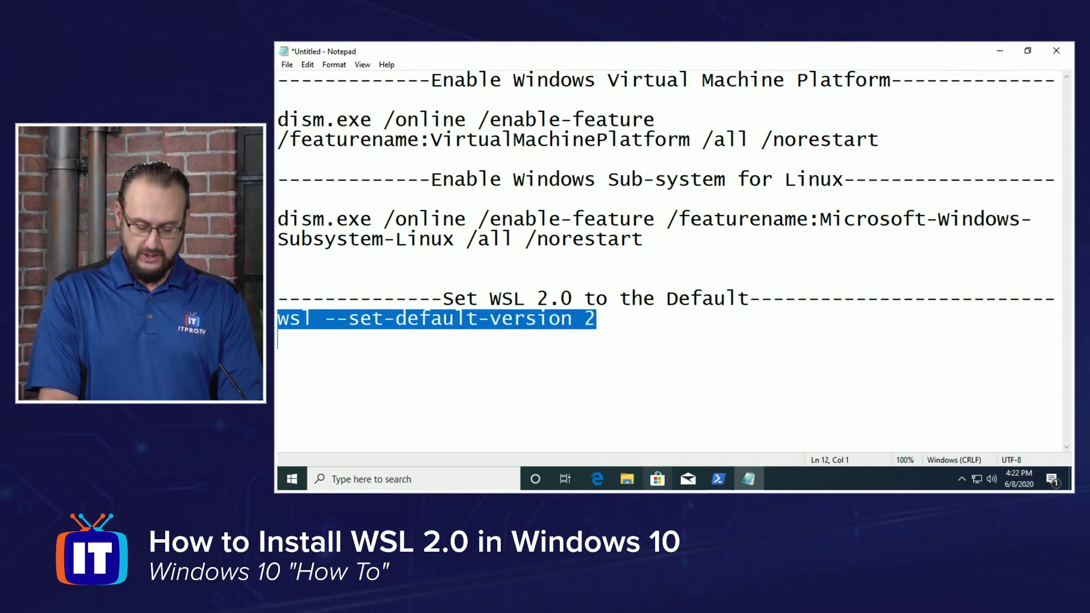
Step: Clear the console and run 'wsl --set-default-version 2', which requests a kernel update
left_click(717, 479)
type("cle")
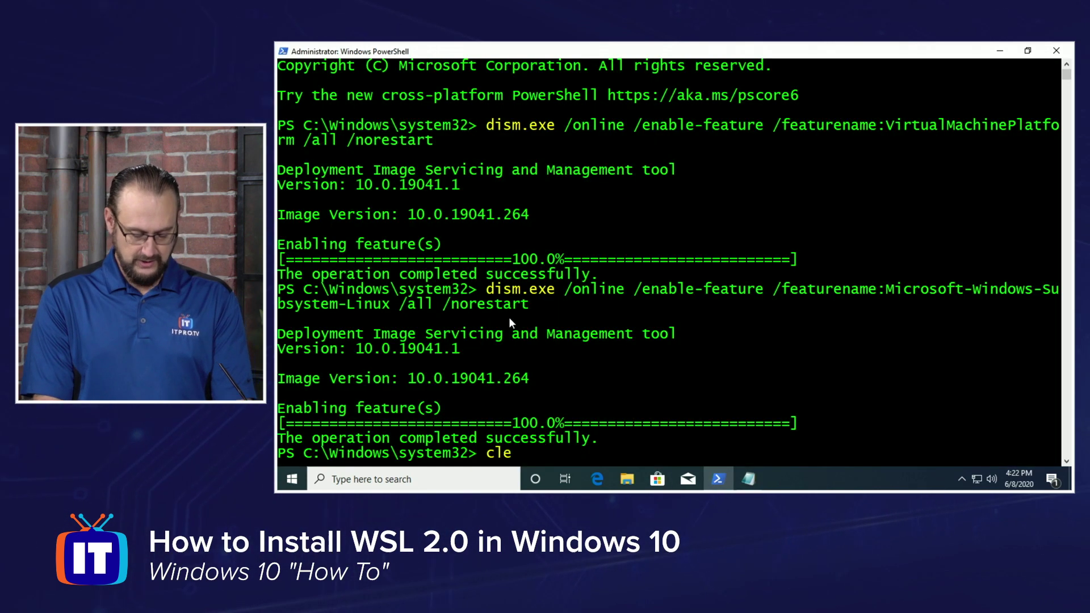
type("ar")
key("Return")
type("wsl --")
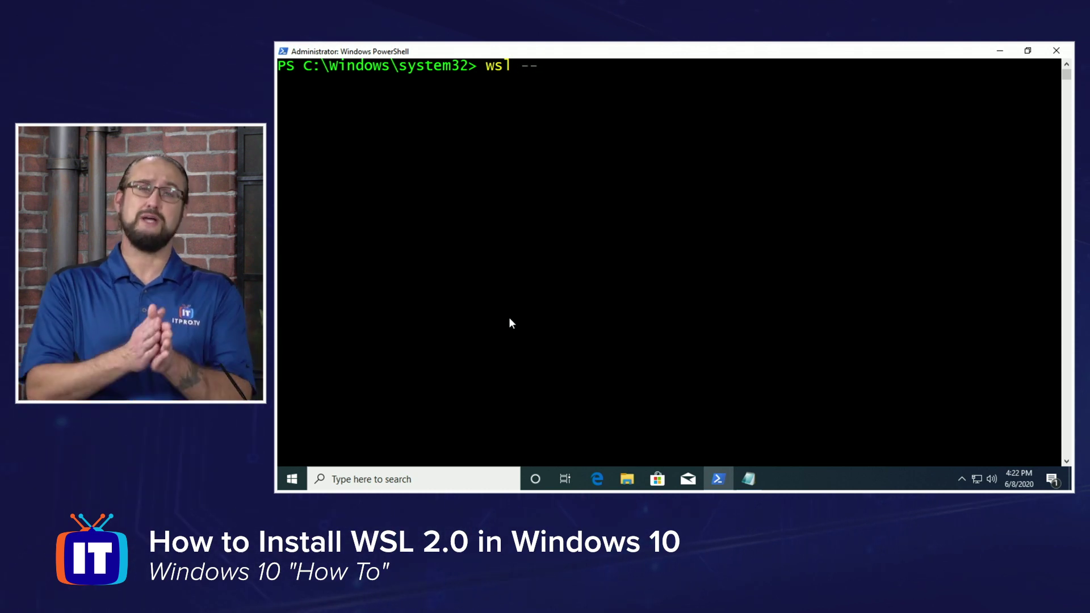
type("set-default-version 2")
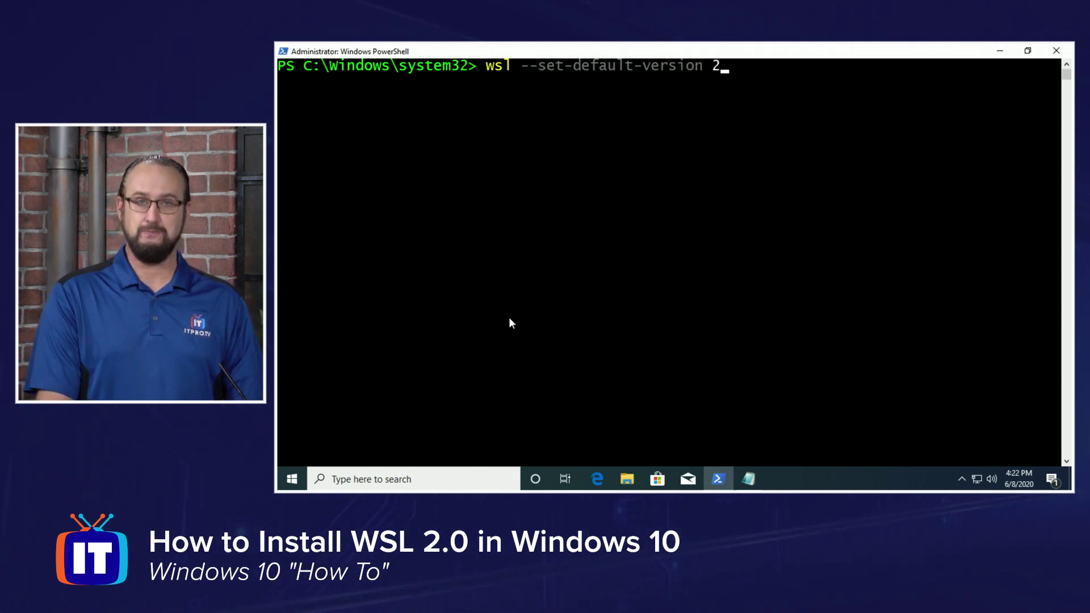
key("Return")
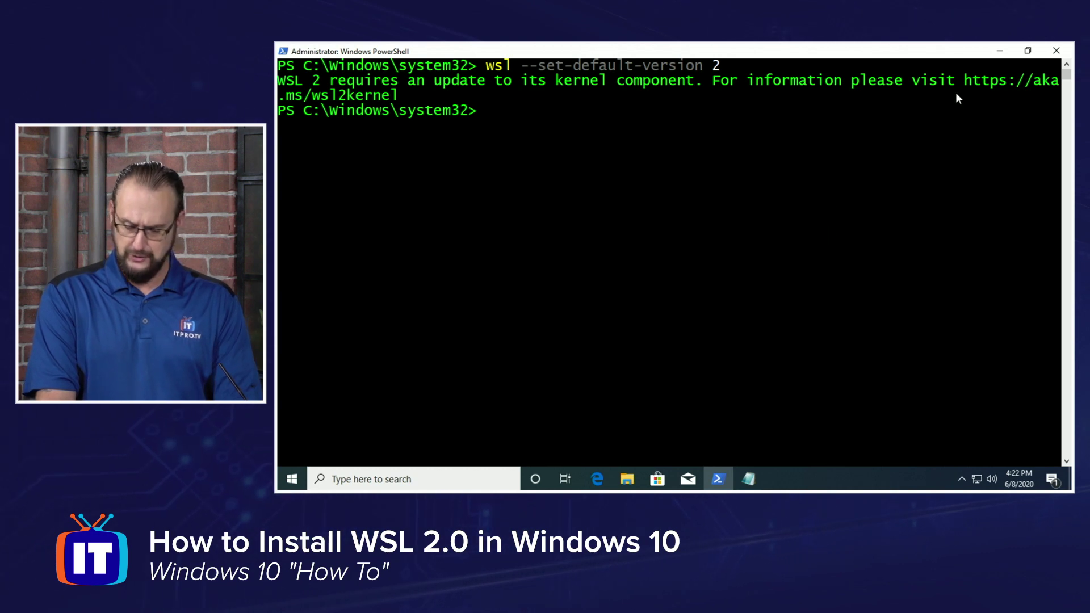
Step: Minimize the PowerShell console and the Notepad notes to reveal the desktop
left_click(1000, 51)
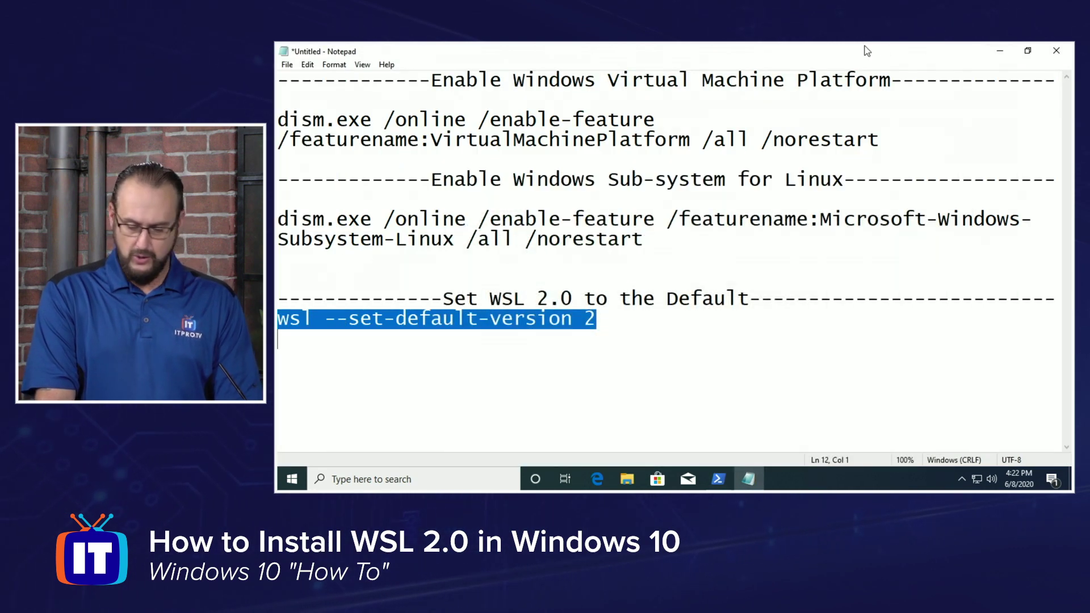
left_click(998, 51)
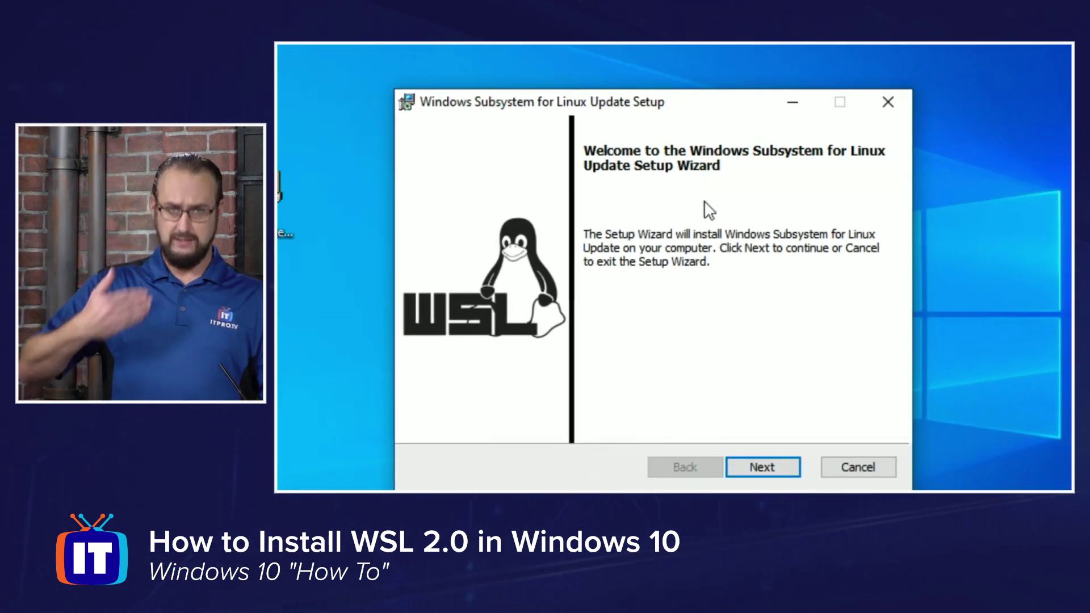
Step: Install the WSL kernel update, approve the change prompt, and finish the wizard
left_click(756, 468)
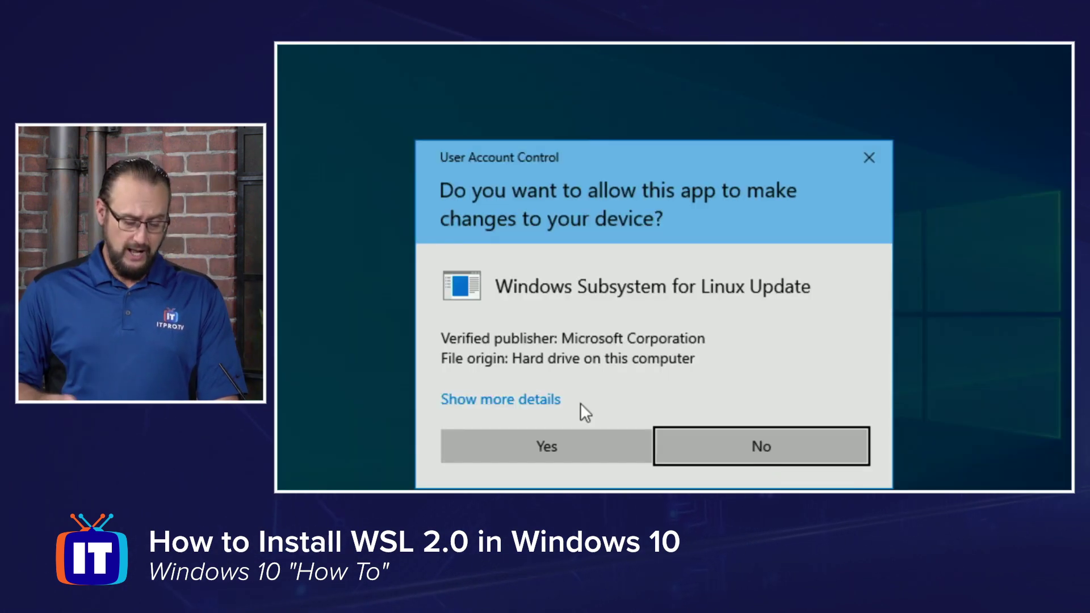
left_click(548, 445)
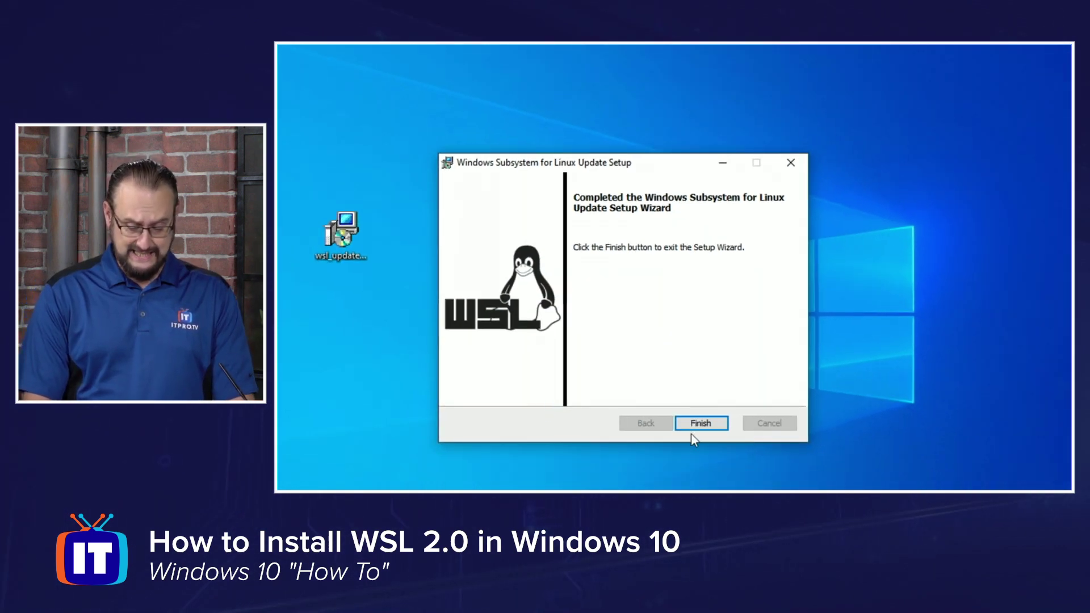
left_click(700, 423)
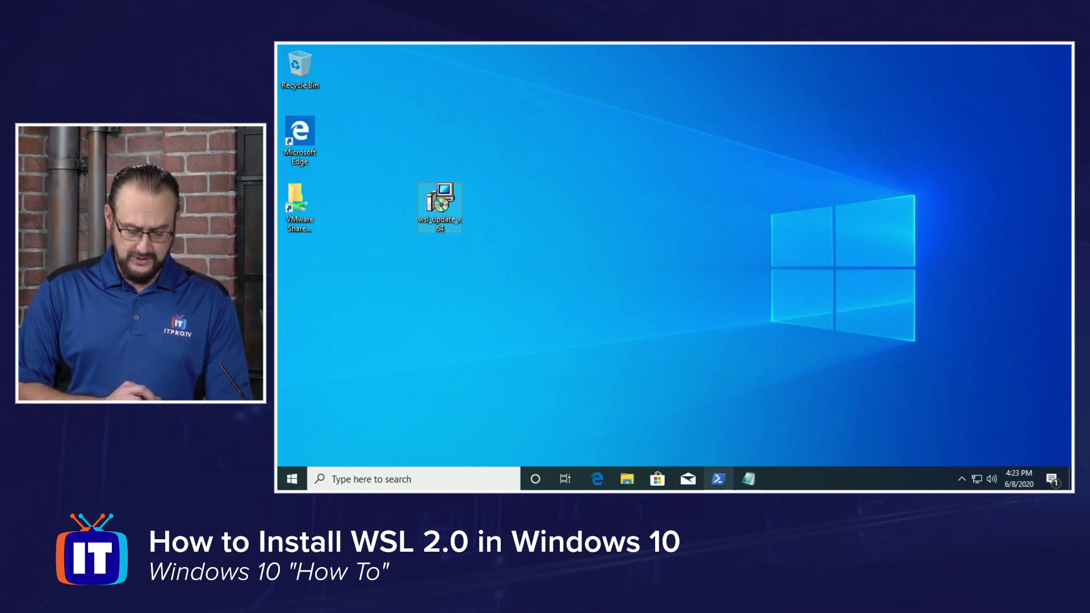
left_click(720, 479)
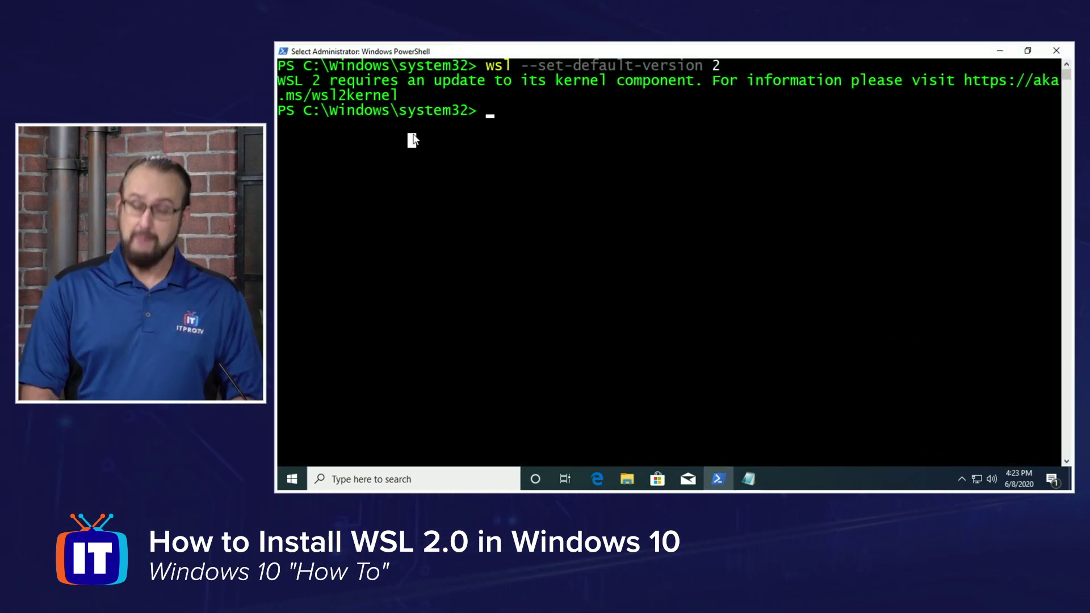
Step: Rerun the recalled 'wsl --set-default-version 2' successfully, then open the Microsoft Store
key("Up")
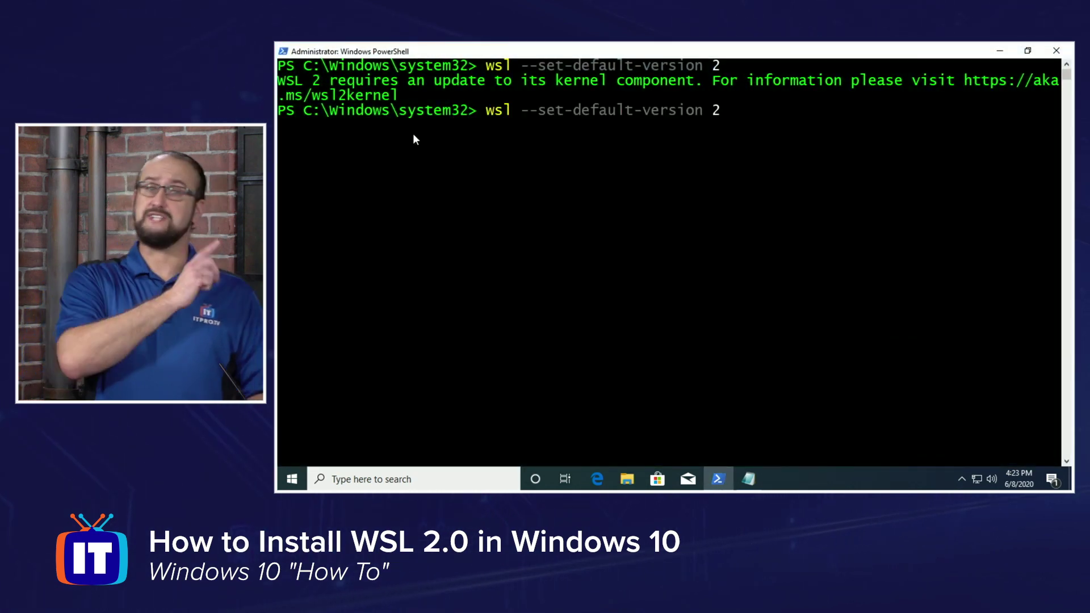
key("Return")
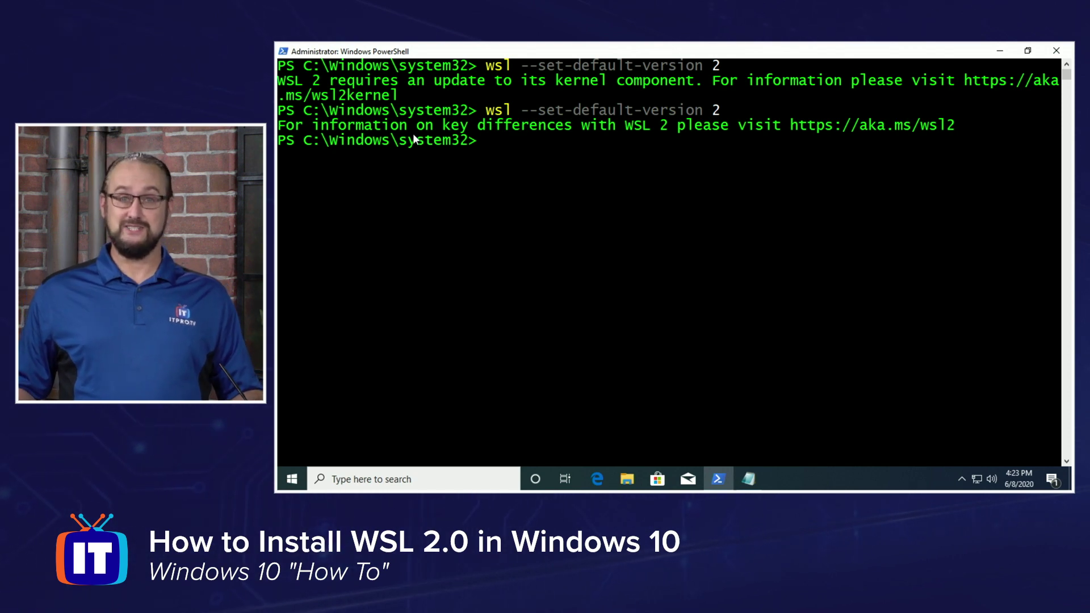
left_click(656, 479)
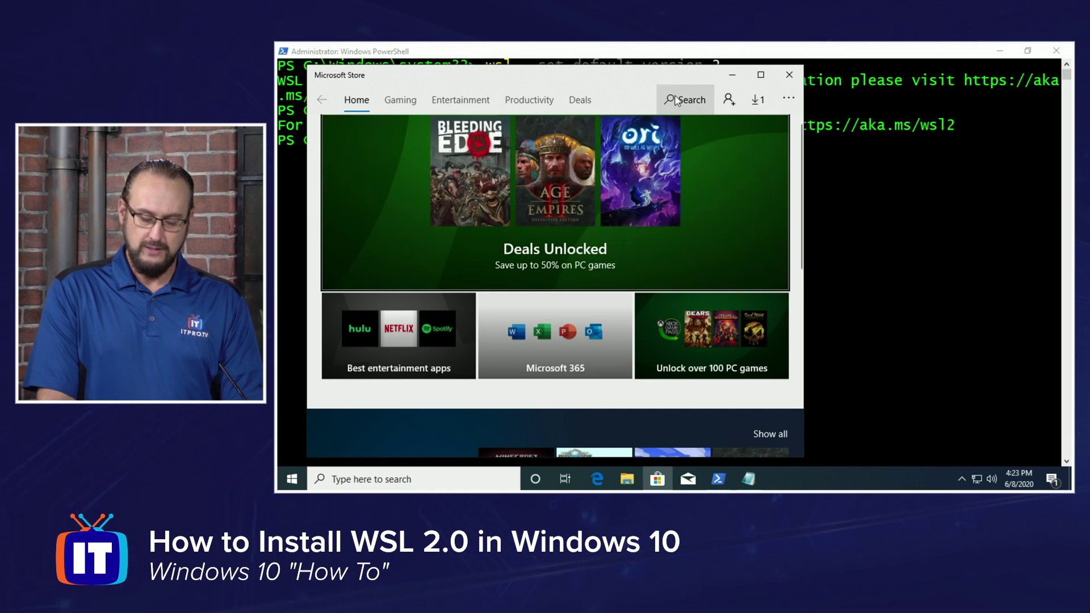
Step: Search the Microsoft Store for 'ubuntu' to find Ubuntu 20.04 LTS, then close the Store
left_click(677, 100)
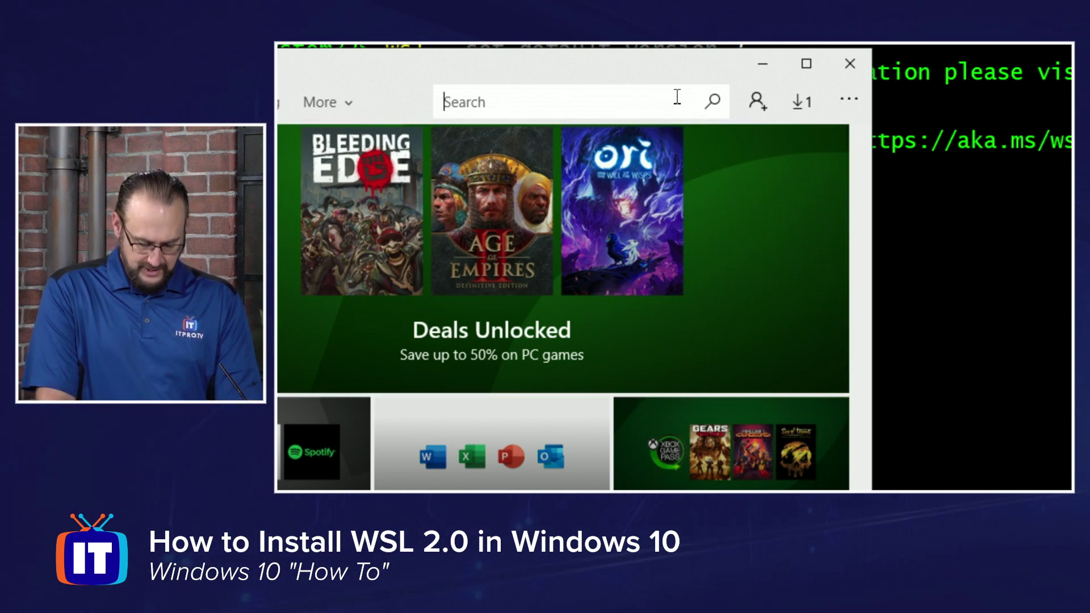
type("ubu")
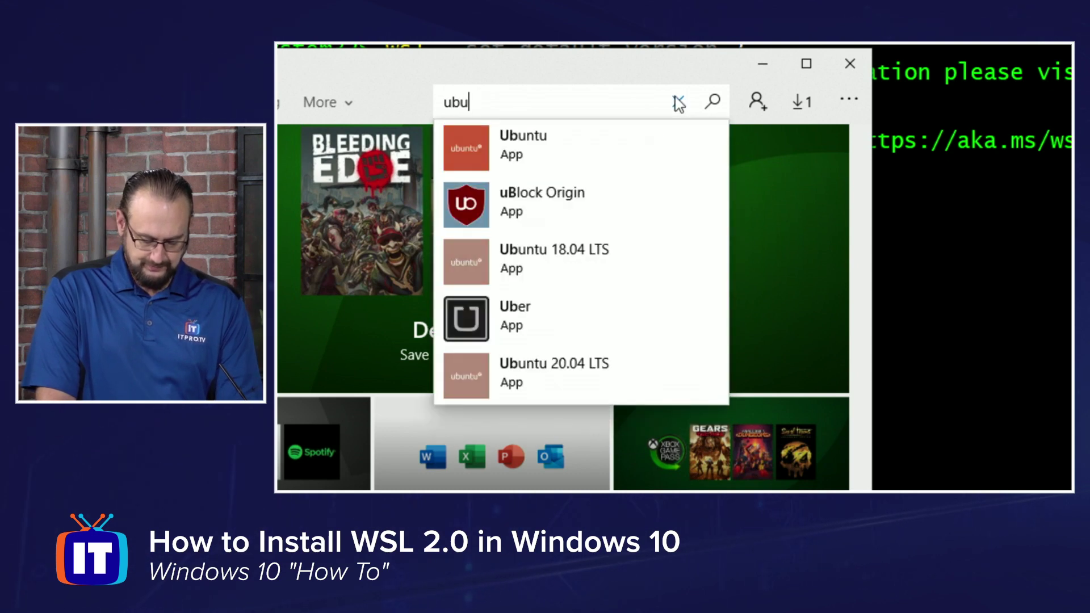
type("tn")
key("BackSpace")
key("BackSpace")
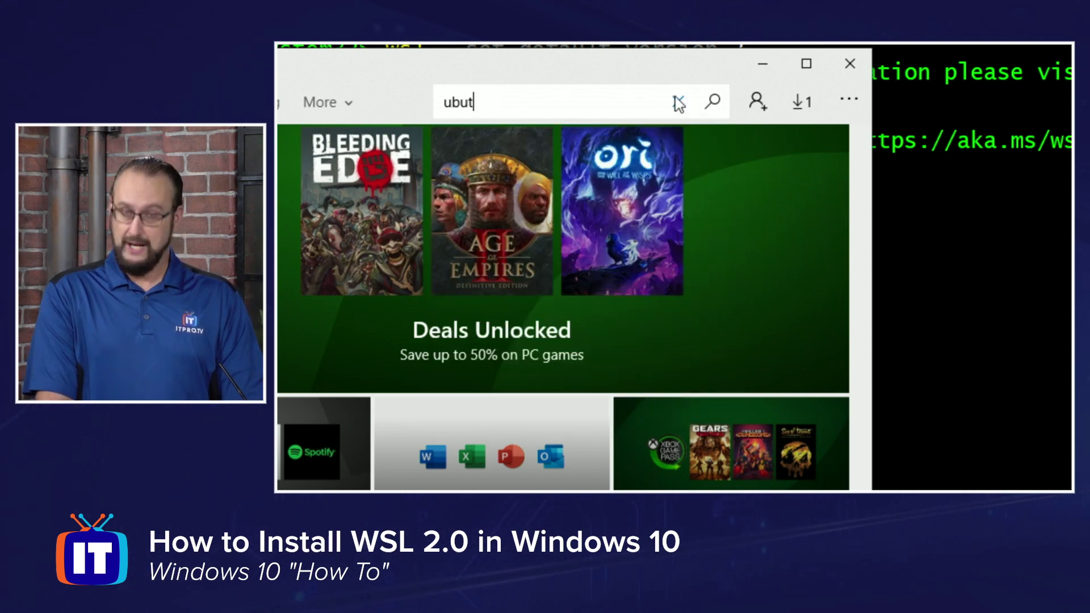
key("BackSpace")
type("ntu")
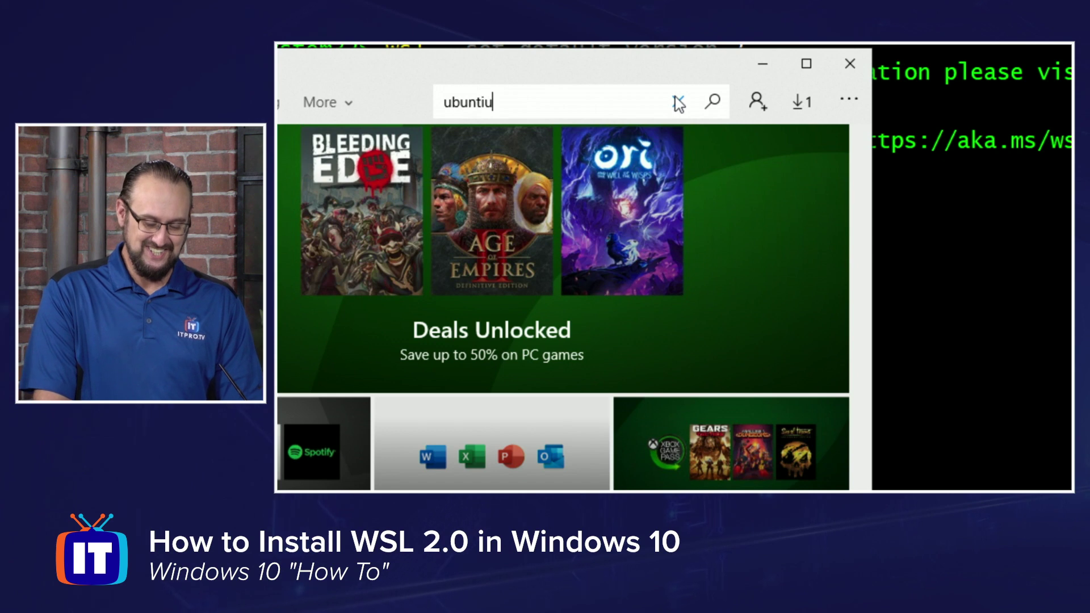
key("Return")
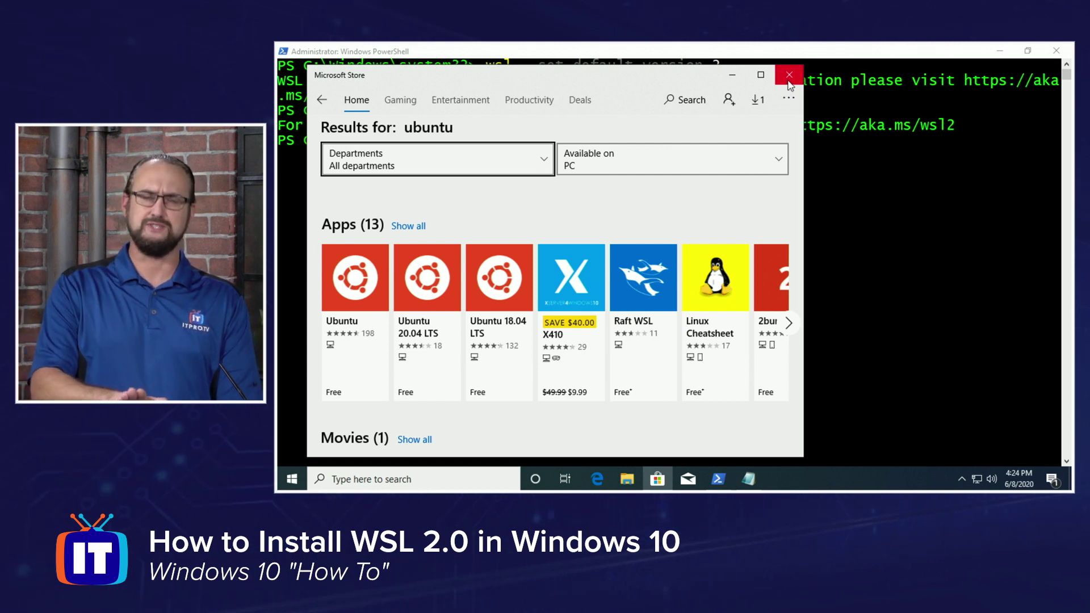
left_click(789, 75)
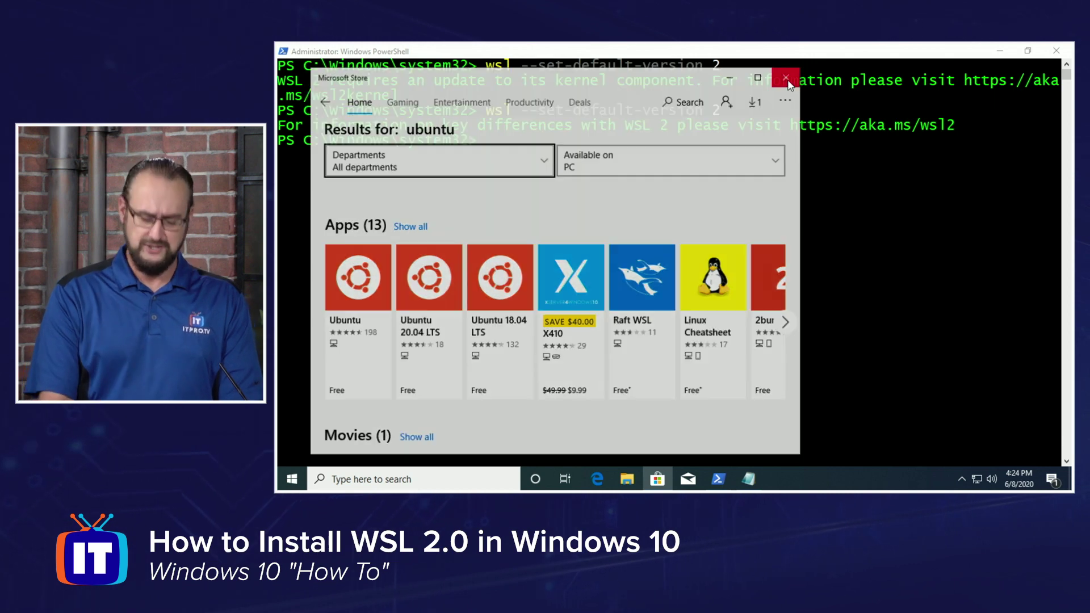
Step: Launch Ubuntu 20.04 LTS from the Start menu's Recently added list
left_click(291, 479)
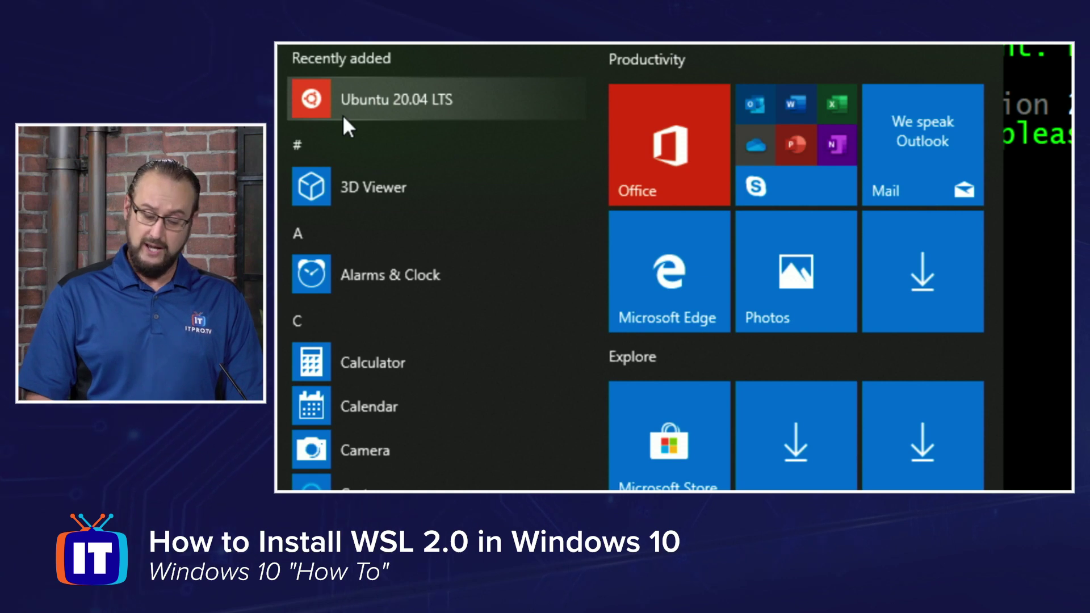
left_click(343, 114)
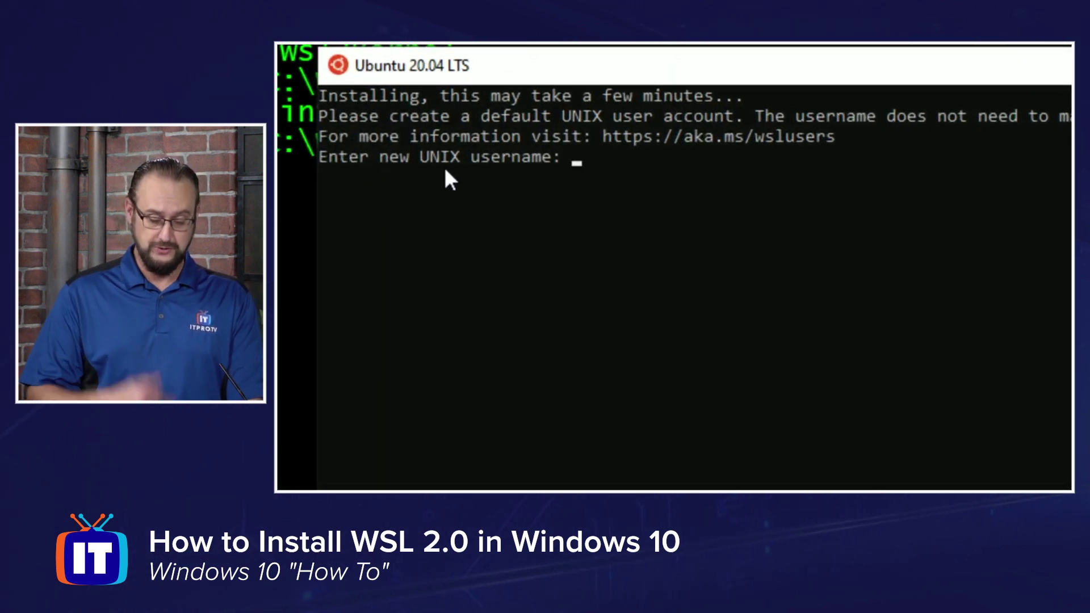
type("wbryan")
Step: Create the default UNIX user with a username and a confirmed password
key("Return")
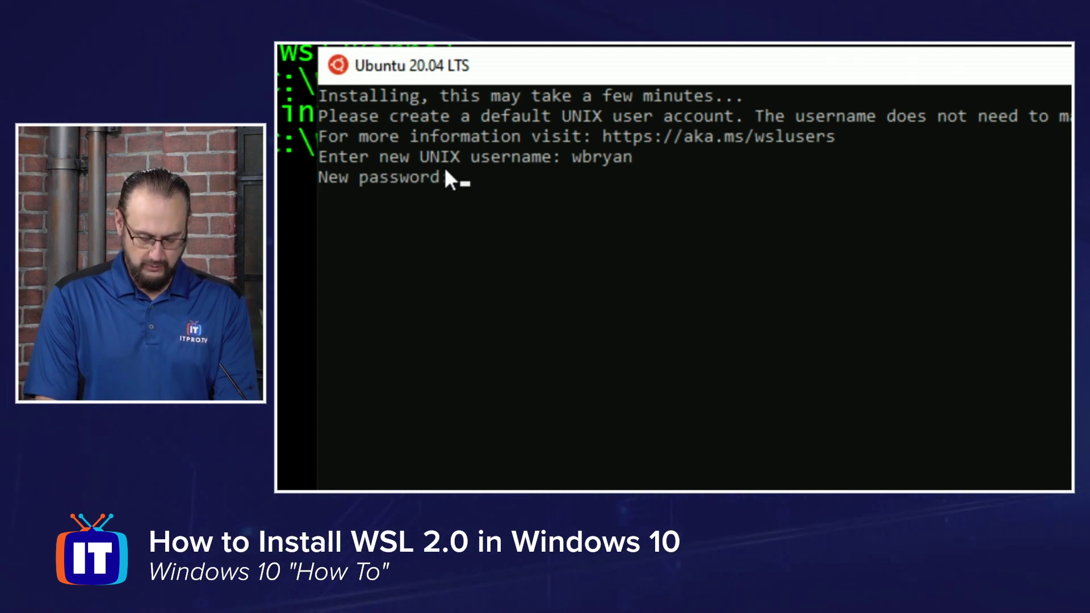
key("Return")
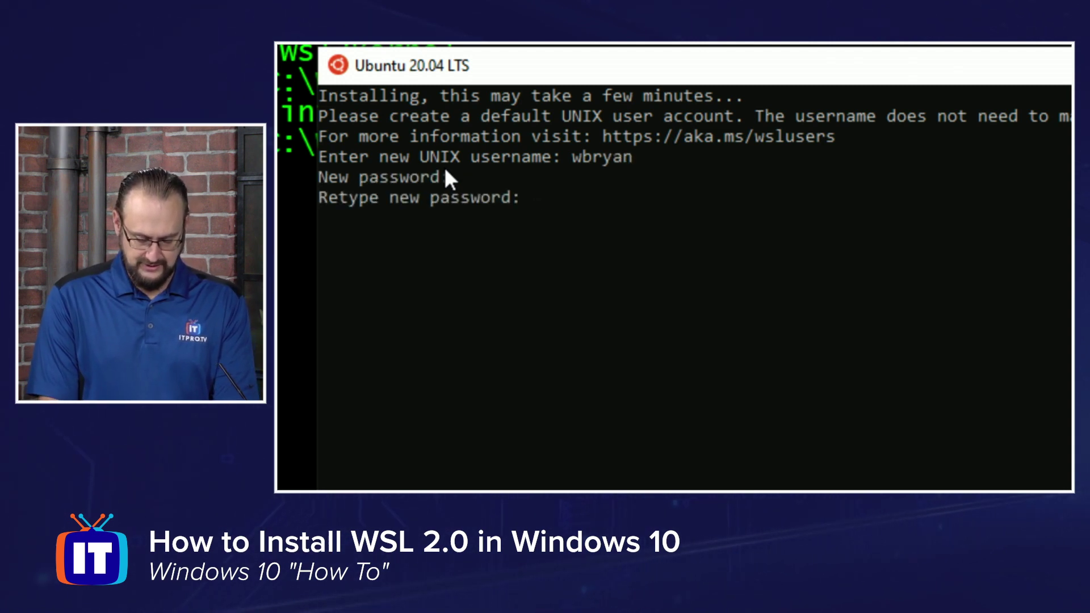
key("Return")
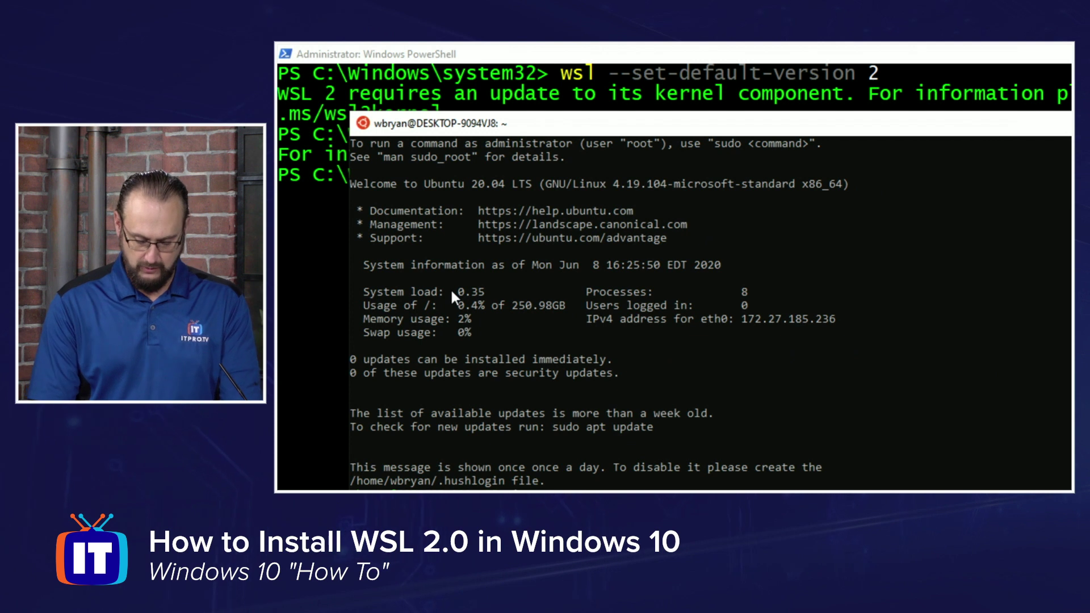
Step: Clear the terminal, touch file1, file2 and file3, and confirm them with ls -la
key("ctrl+l")
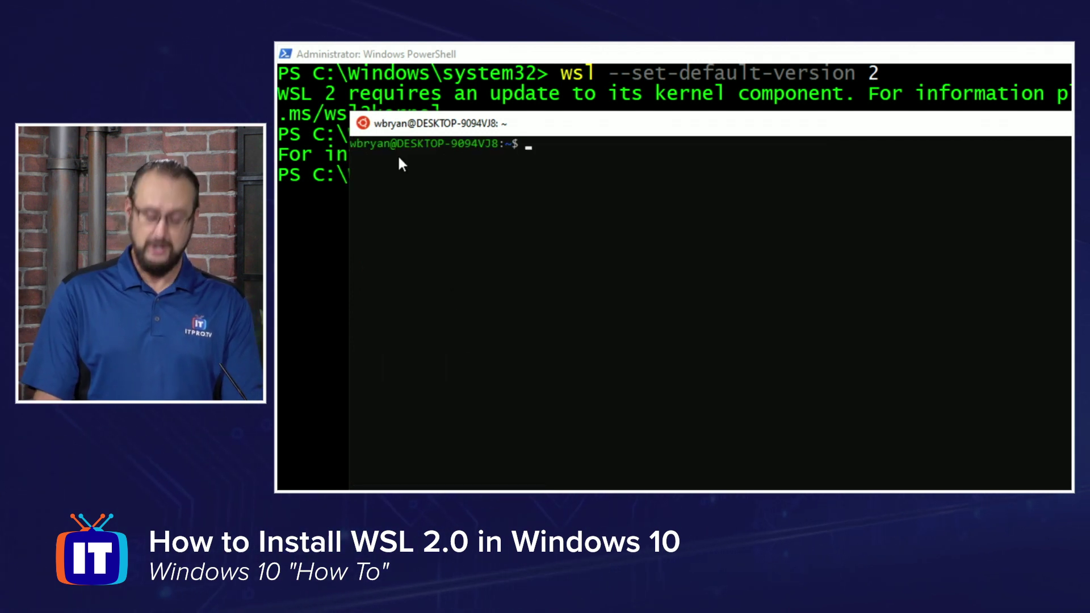
type("ls -la")
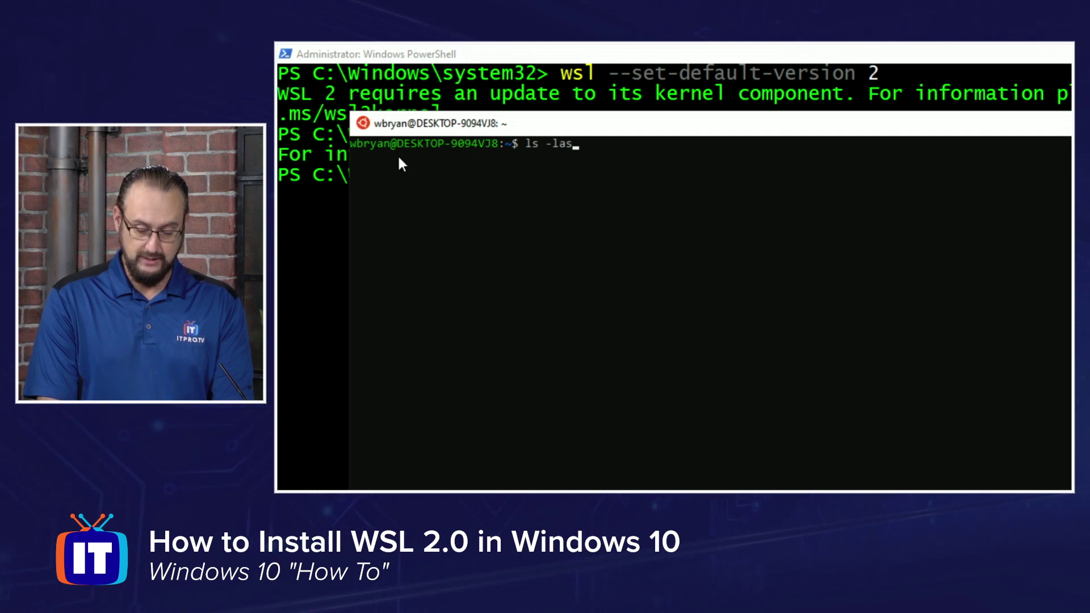
key("Return")
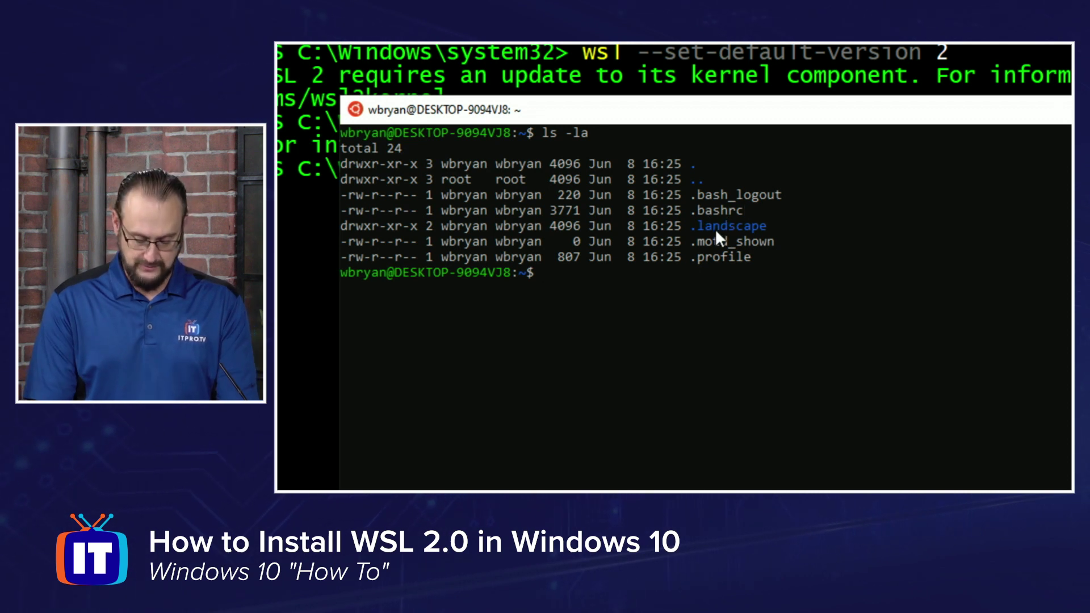
type("touch file")
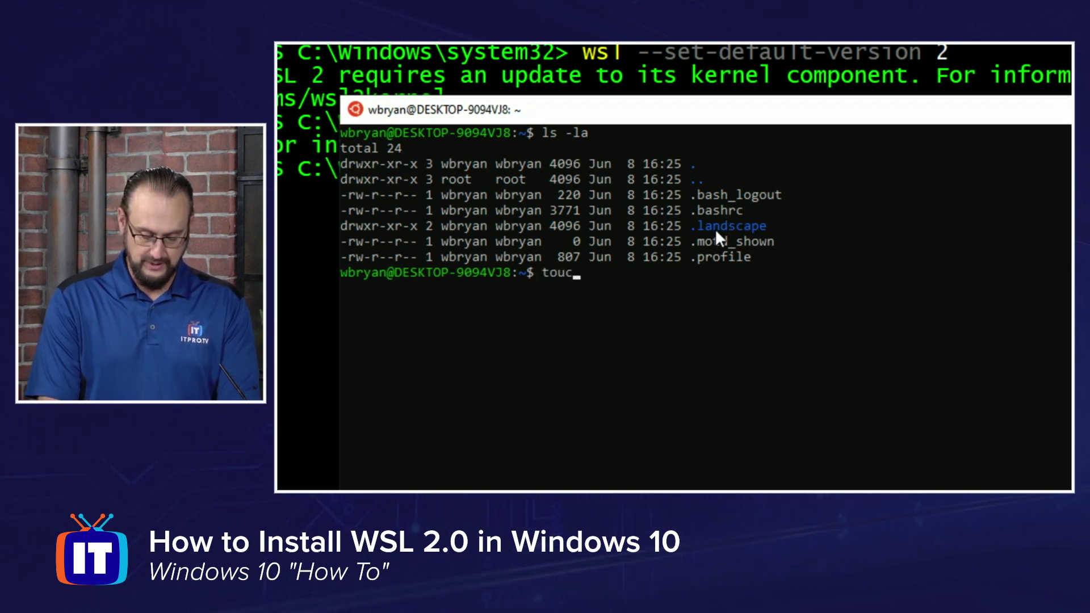
type("1 file2")
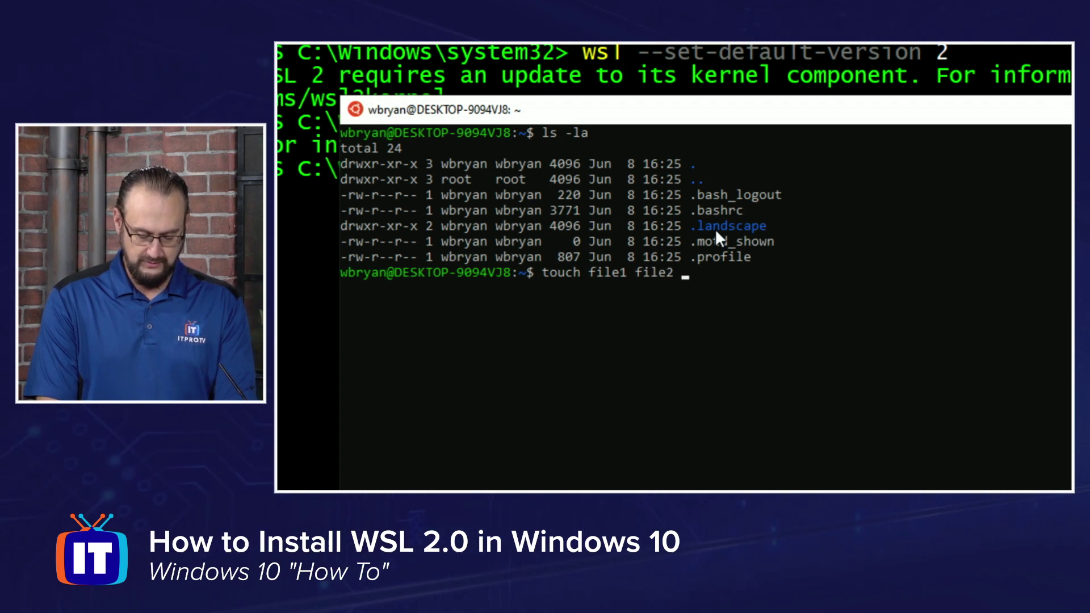
type(" file")
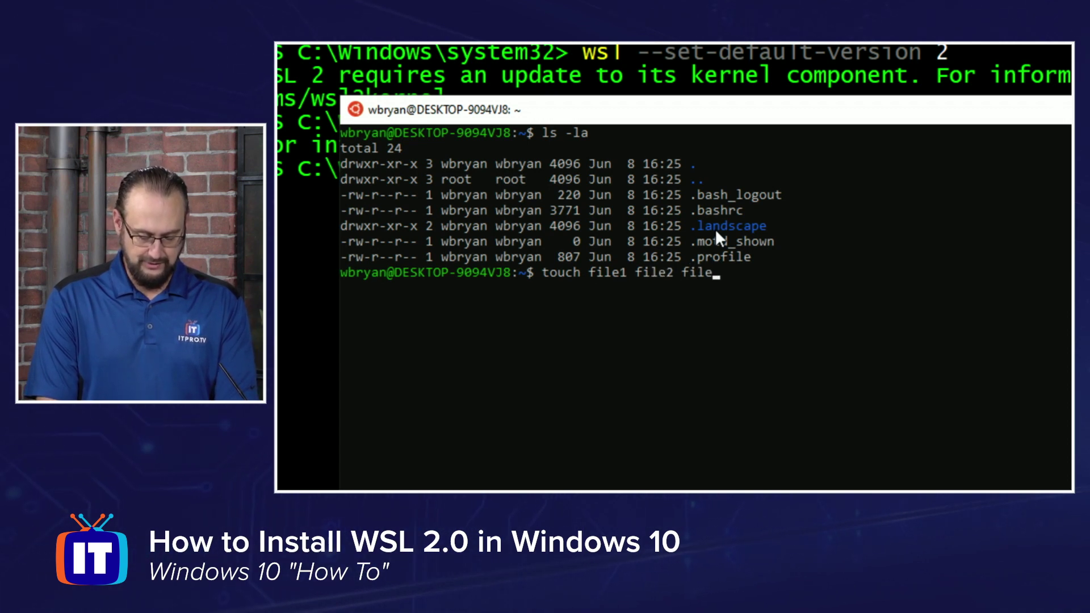
type("3")
key("Return")
type("ls")
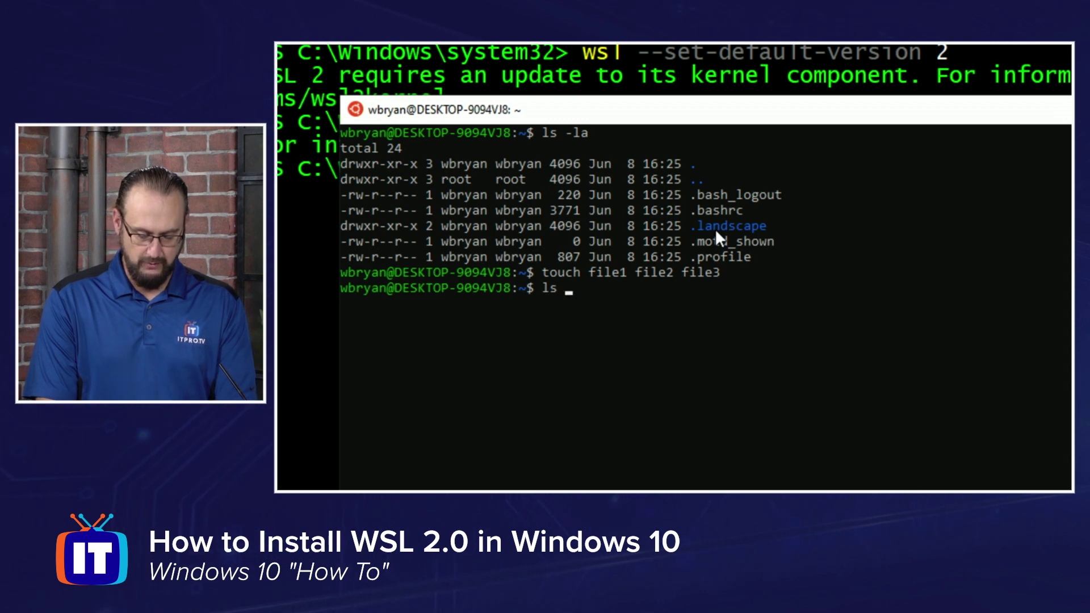
type(" -la")
key("Return")
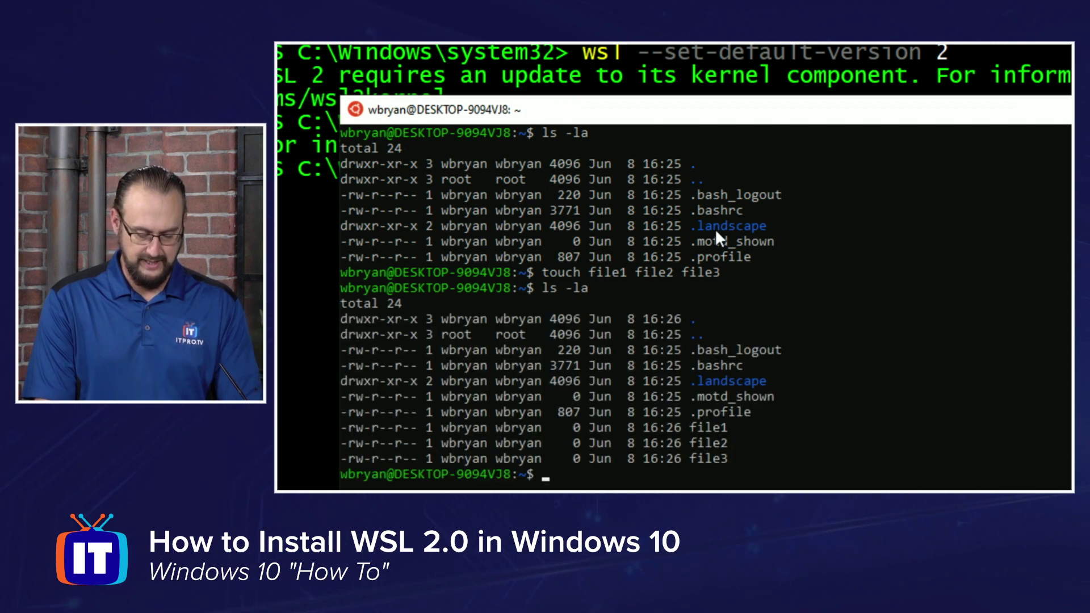